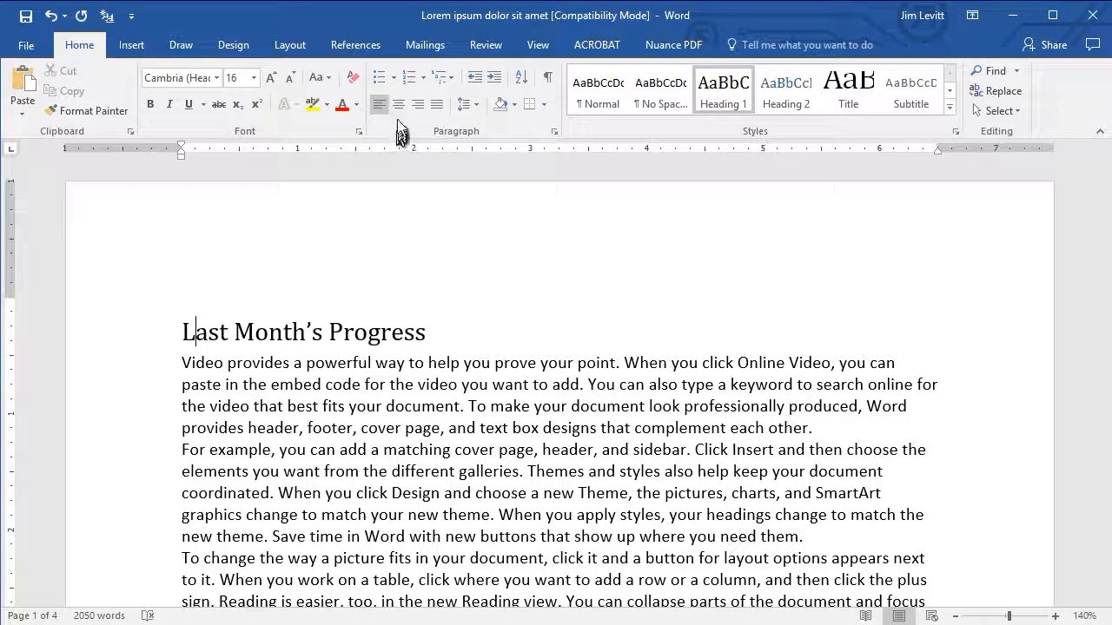
Try centering the heading "Last Month's Progress" between its left and right indents, and right-align it instead
click(399, 106)
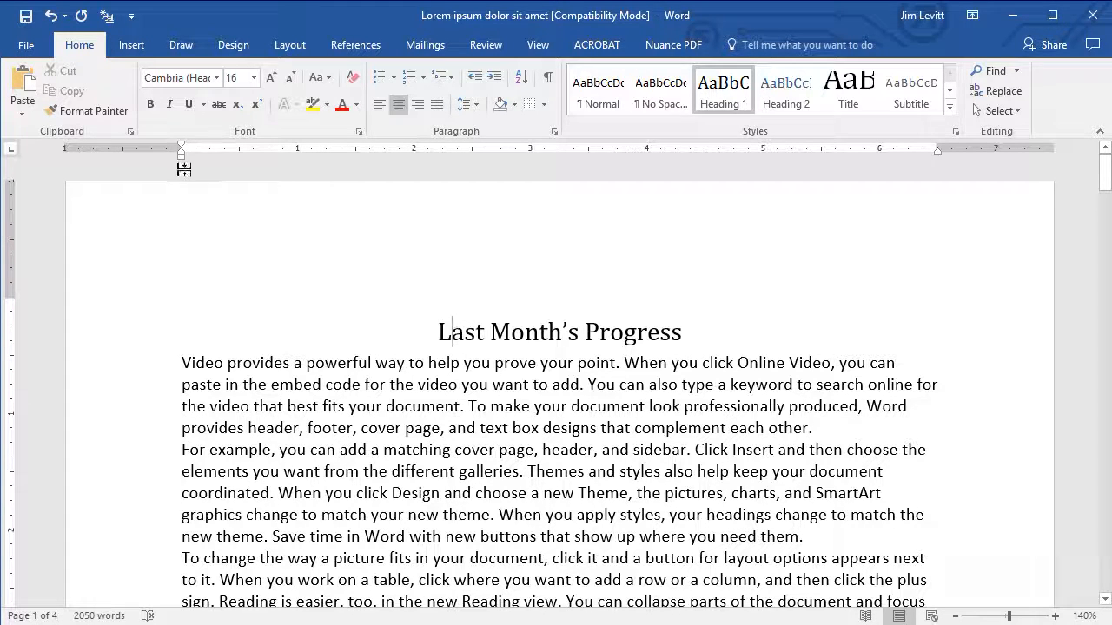
mouse_move(181, 156)
mouse_down()
mouse_move(372, 194)
mouse_move(425, 192)
mouse_move(178, 206)
mouse_up()
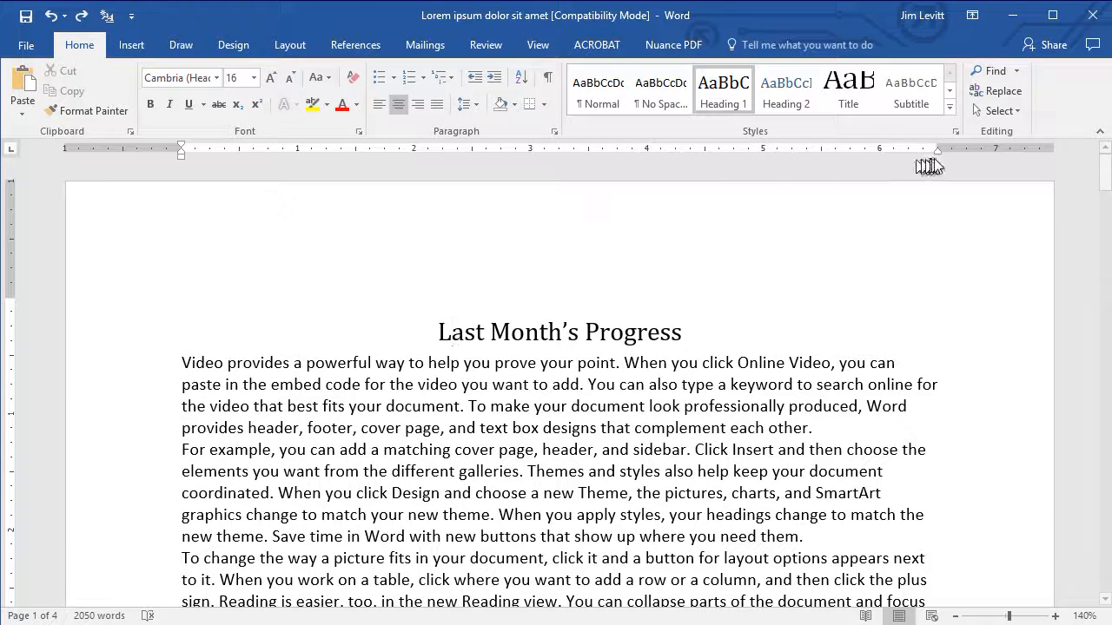
mouse_move(934, 151)
mouse_down()
mouse_move(745, 165)
mouse_move(937, 194)
mouse_up()
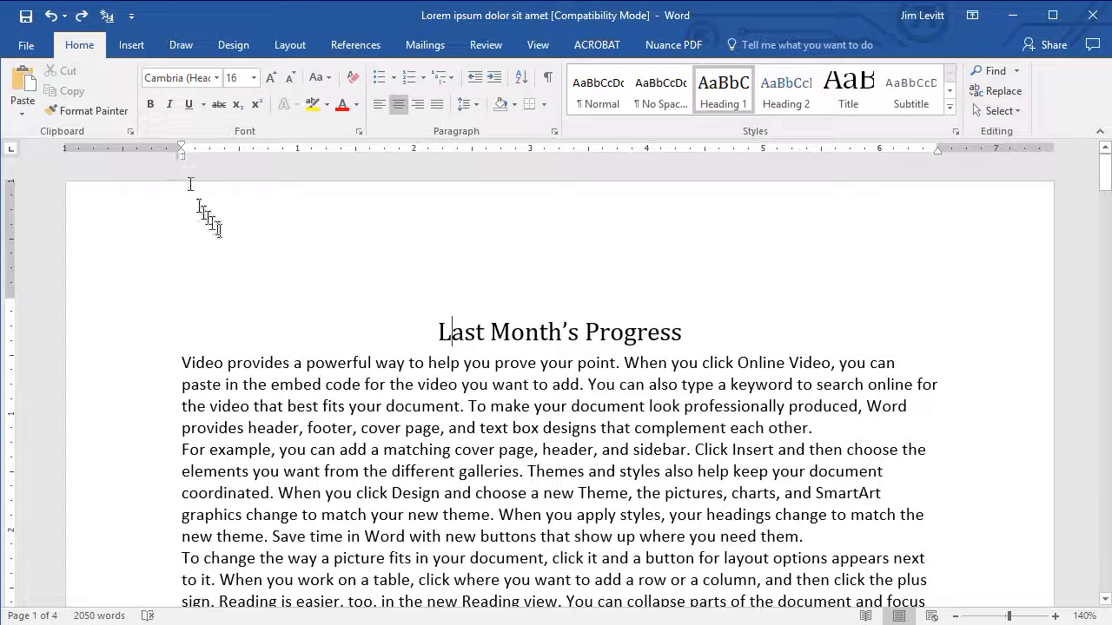
click(419, 102)
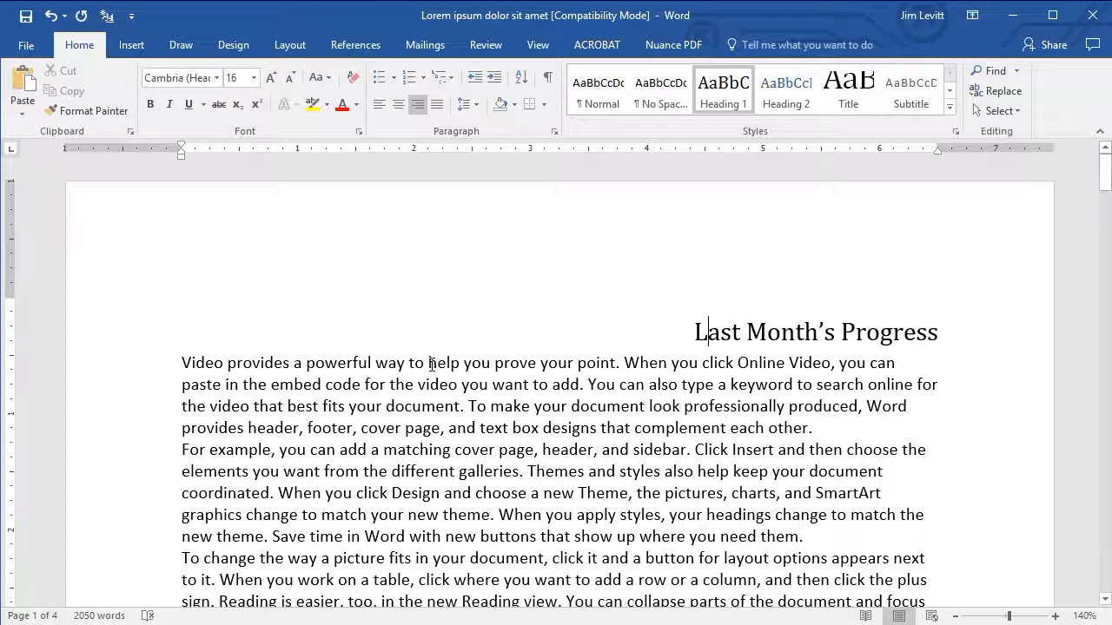
Try justifying the first body paragraph under the heading and return it to left alignment
click(429, 364)
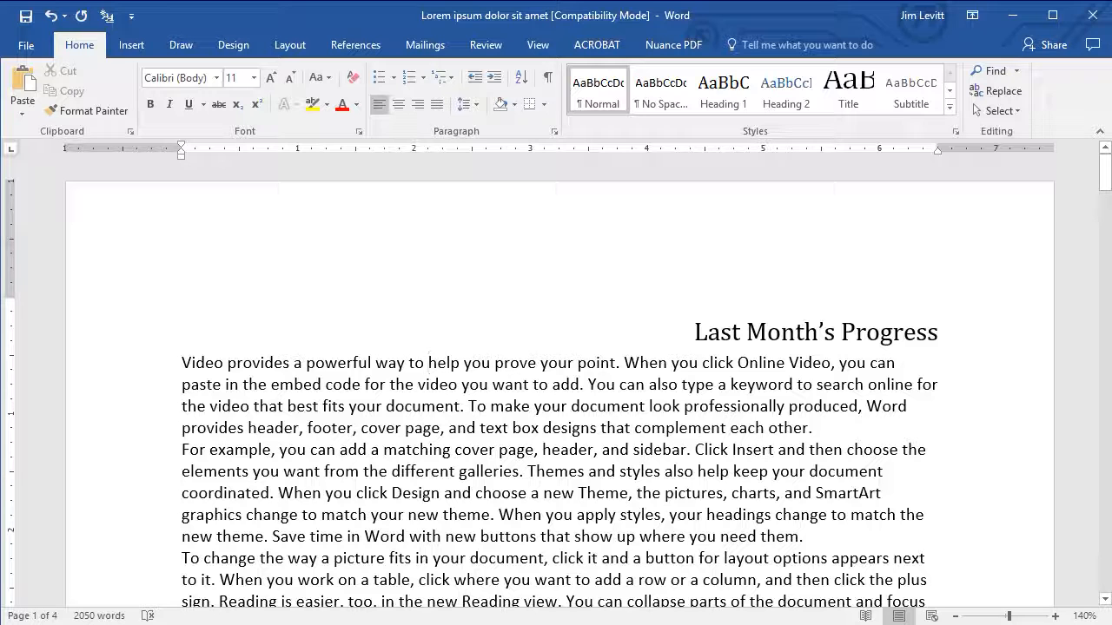
click(437, 103)
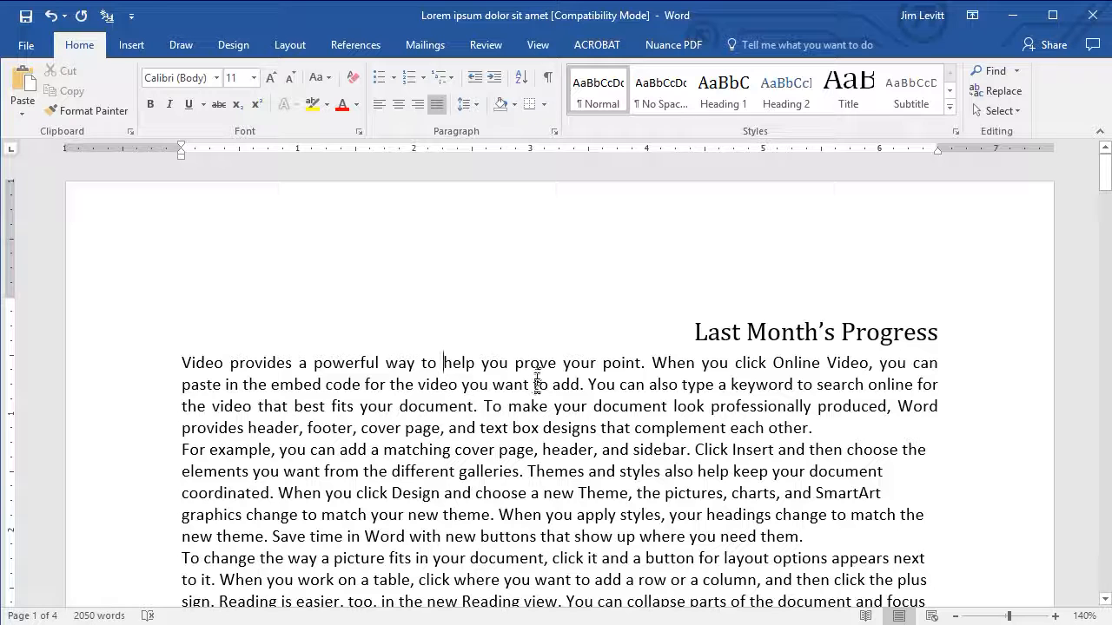
click(379, 105)
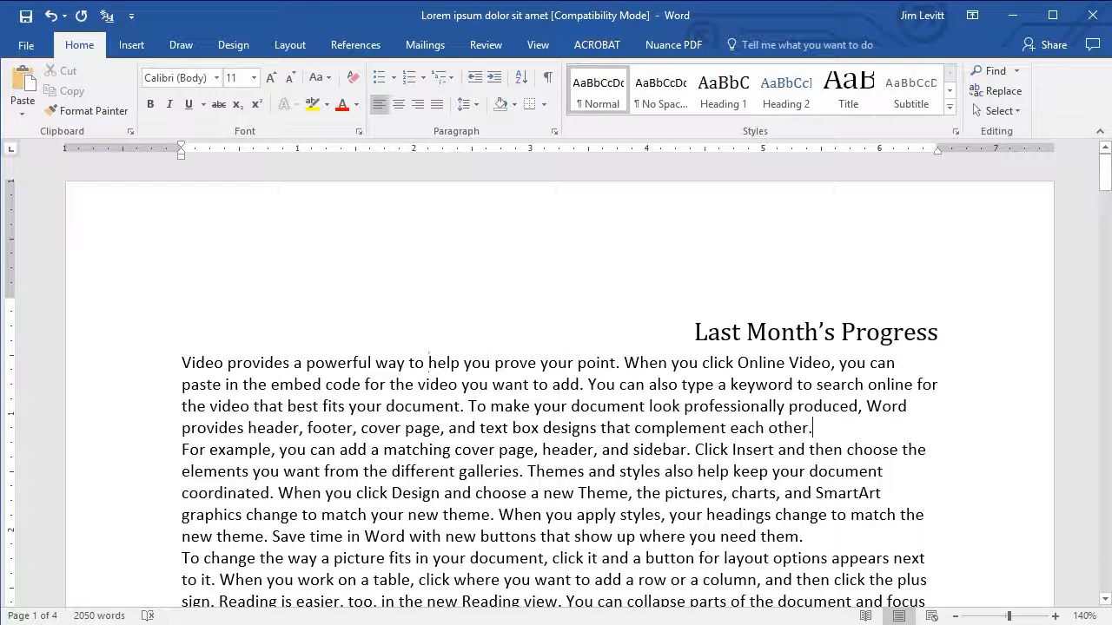
Try separating the first two body paragraphs with an empty line and undo it
click(839, 430)
key(Return)
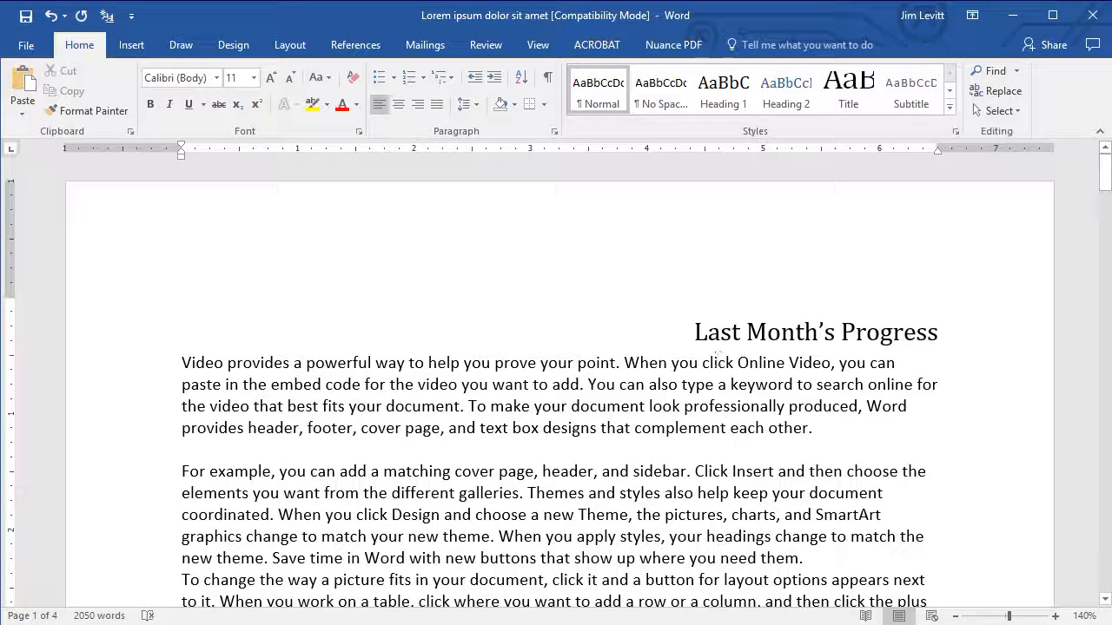
click(54, 18)
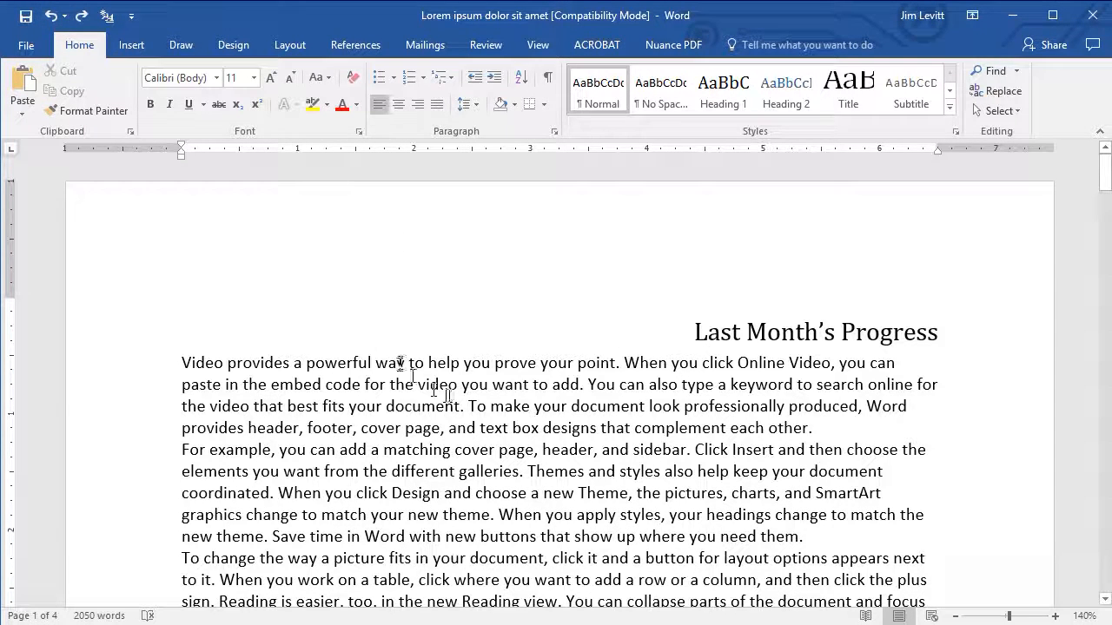
Add space after the first body paragraph, and check the gap by temporarily showing the formatting marks
click(466, 105)
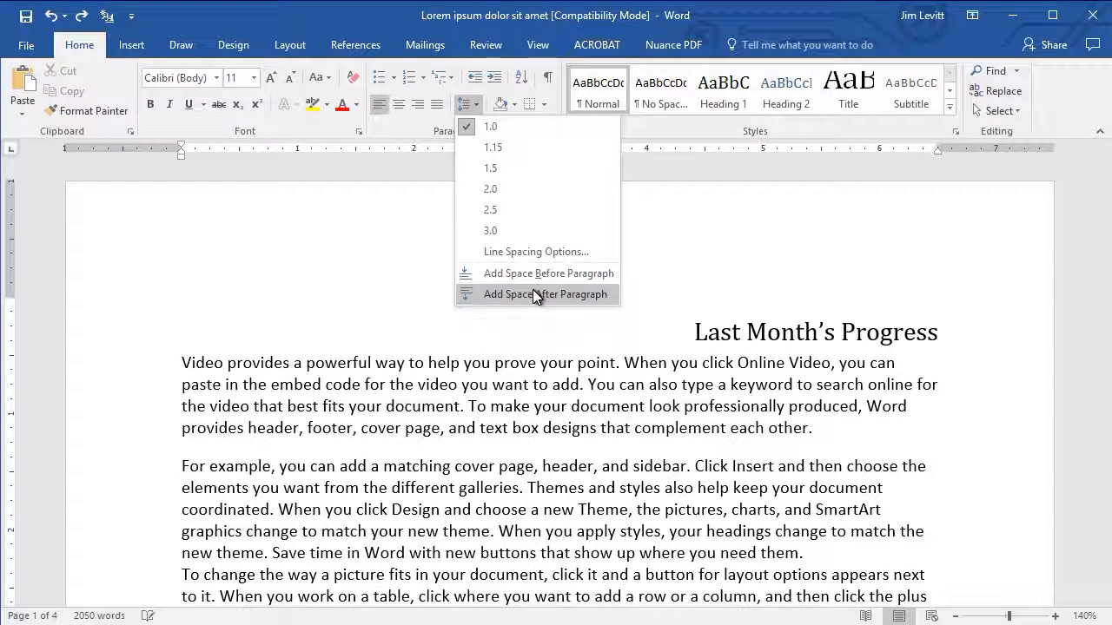
click(533, 289)
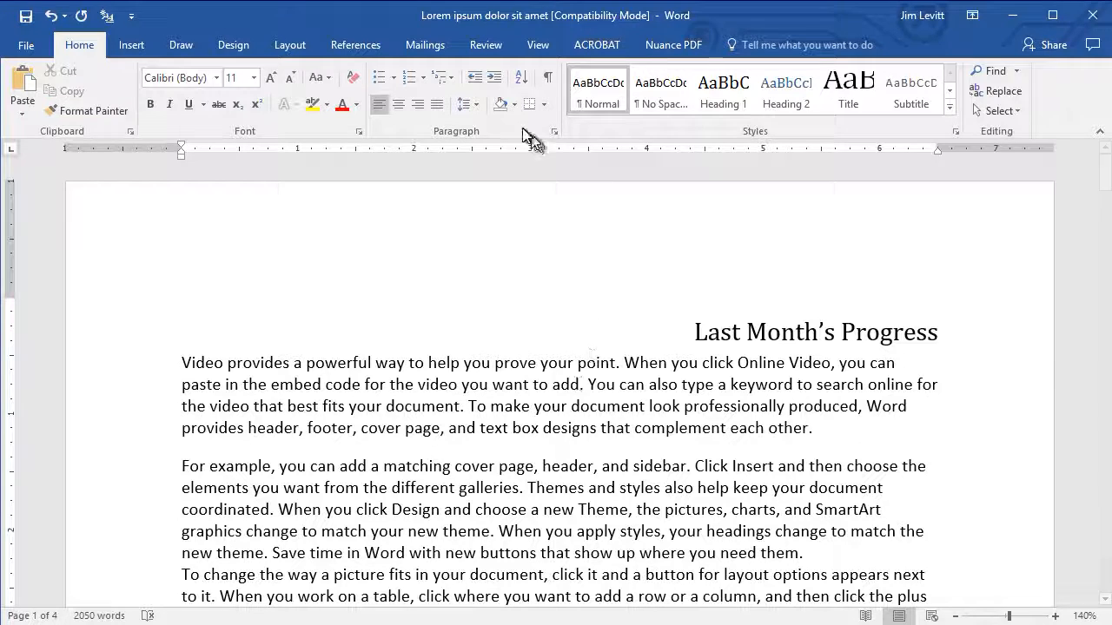
click(553, 85)
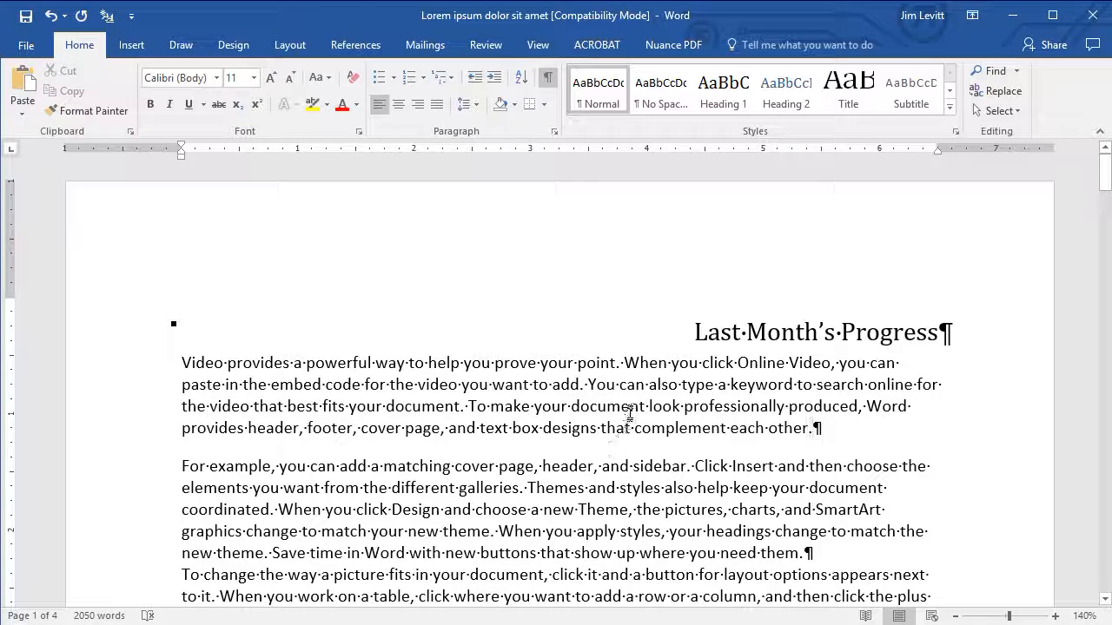
click(550, 82)
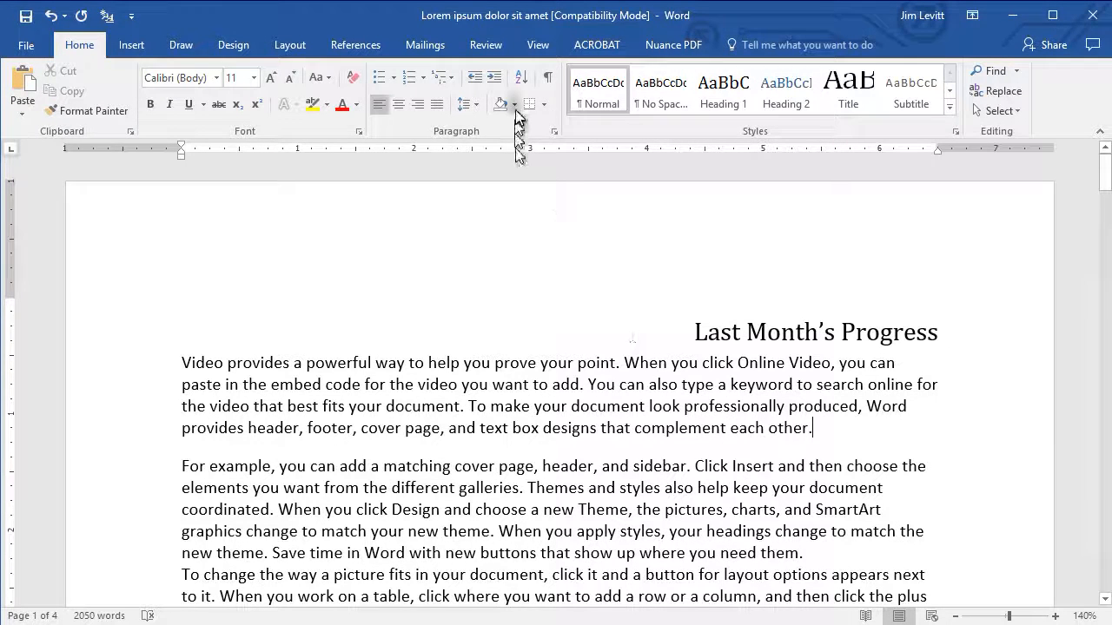
Set the spacing after the first body paragraph to 24 pt
click(466, 105)
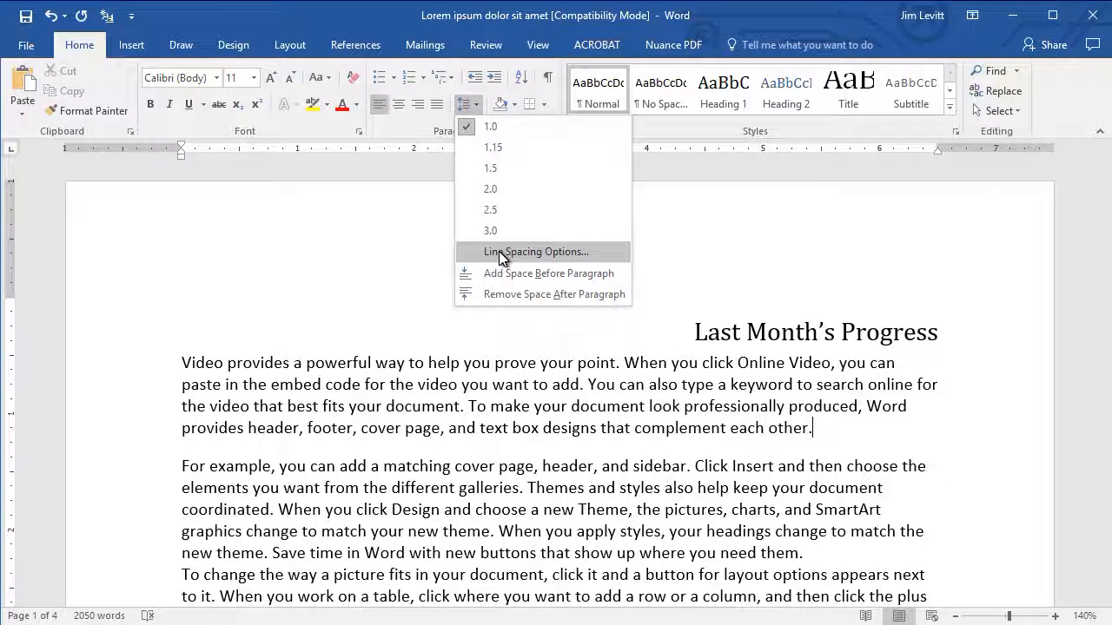
click(499, 251)
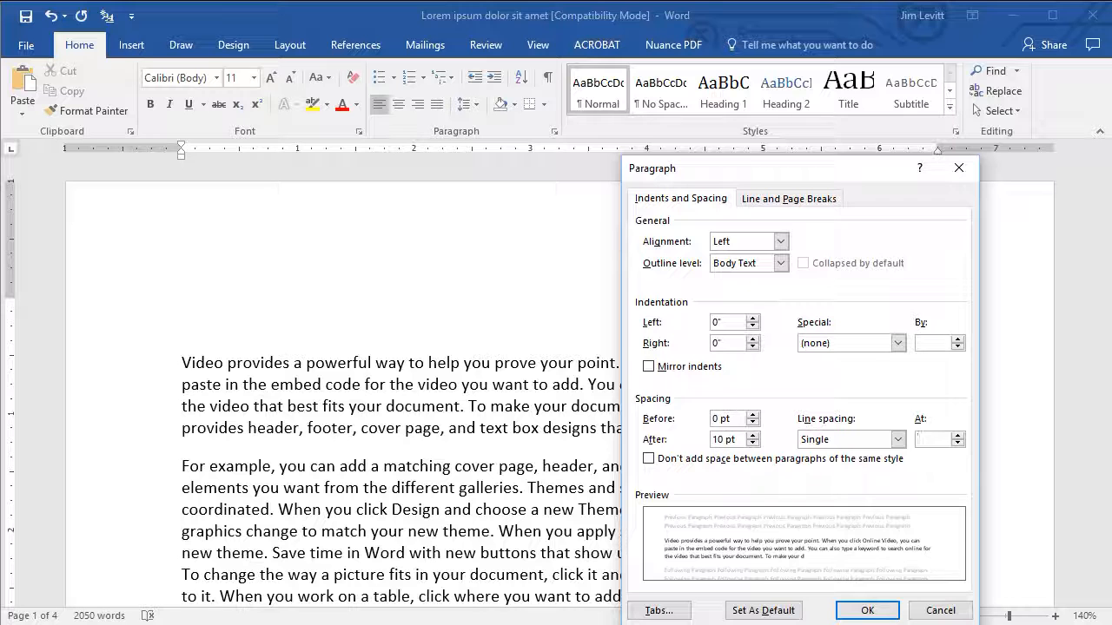
click(753, 436)
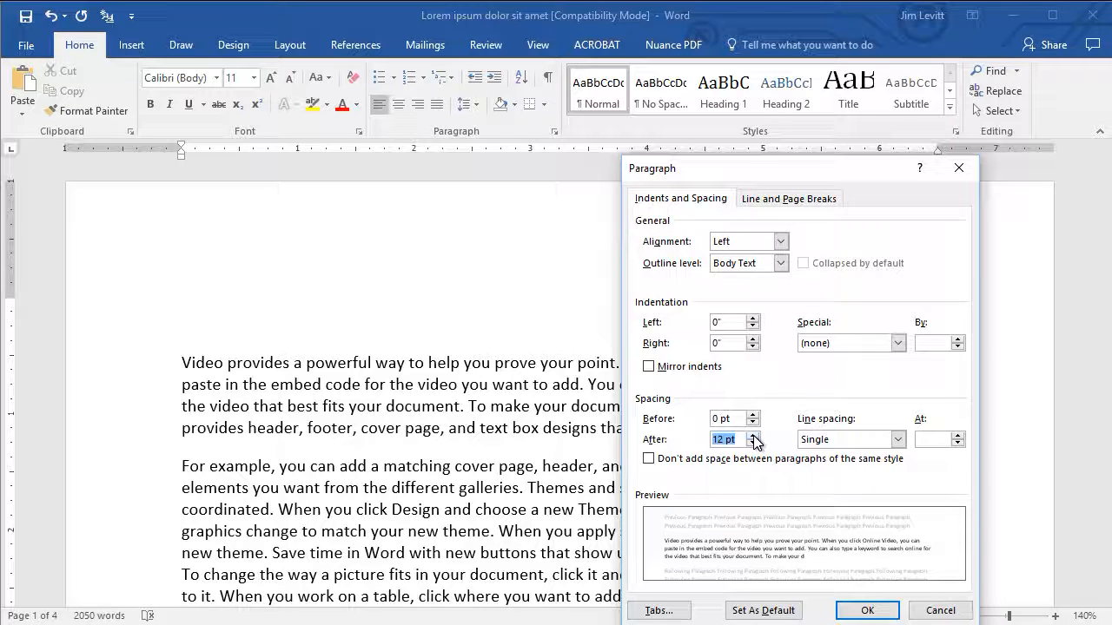
click(753, 435)
click(753, 435)
click(867, 608)
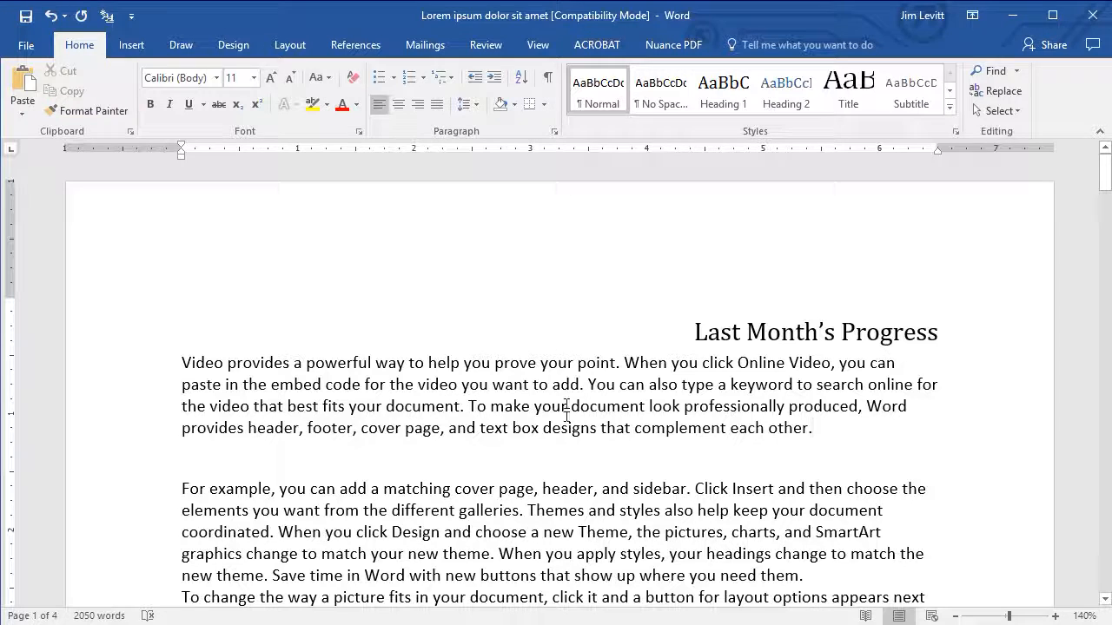
Set the spacing after the first body paragraph to 3 pt
click(476, 104)
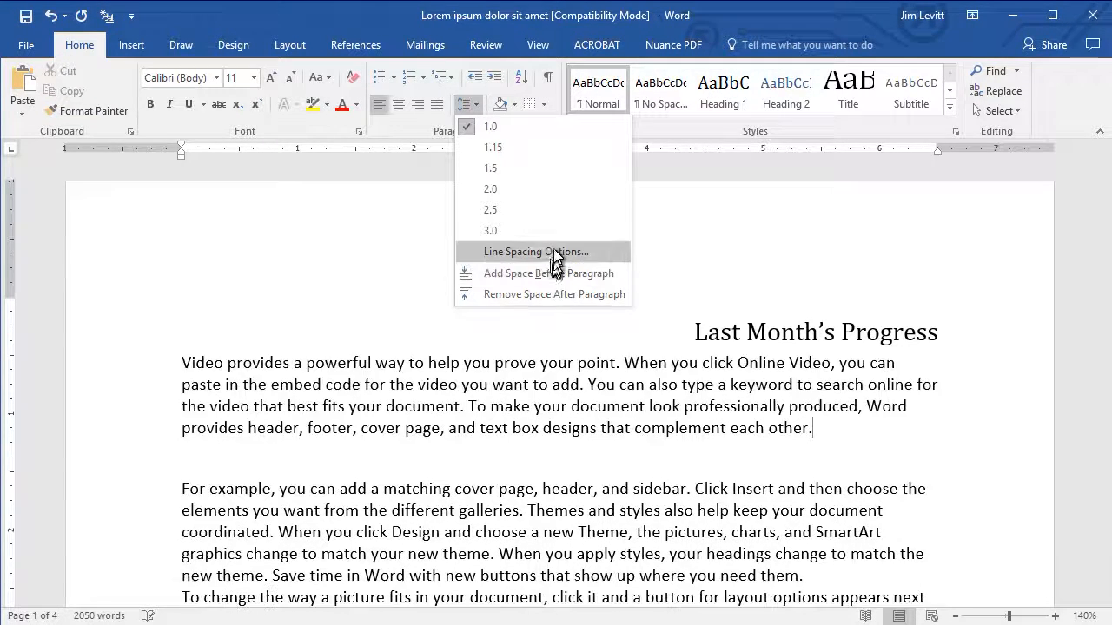
click(553, 251)
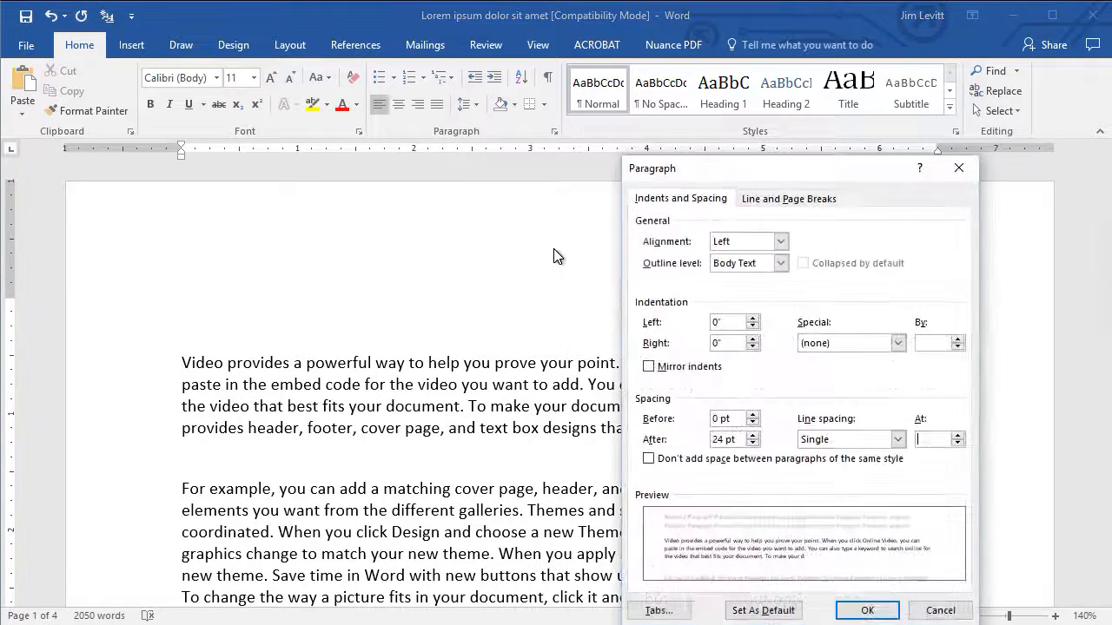
click(753, 444)
click(752, 444)
click(752, 444)
click(715, 436)
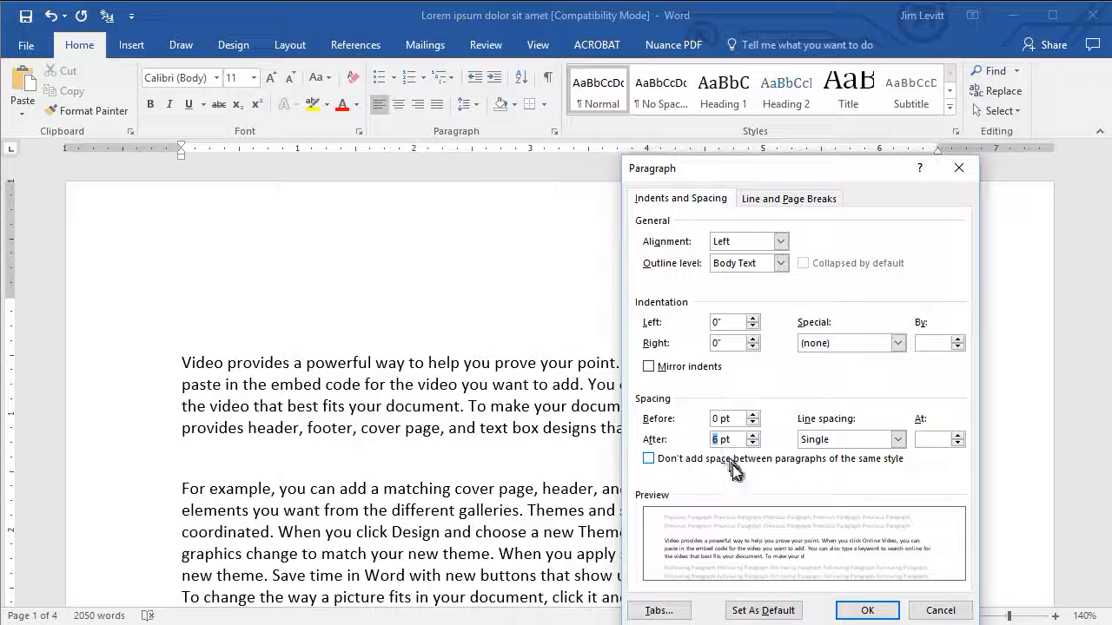
text(3)
click(869, 607)
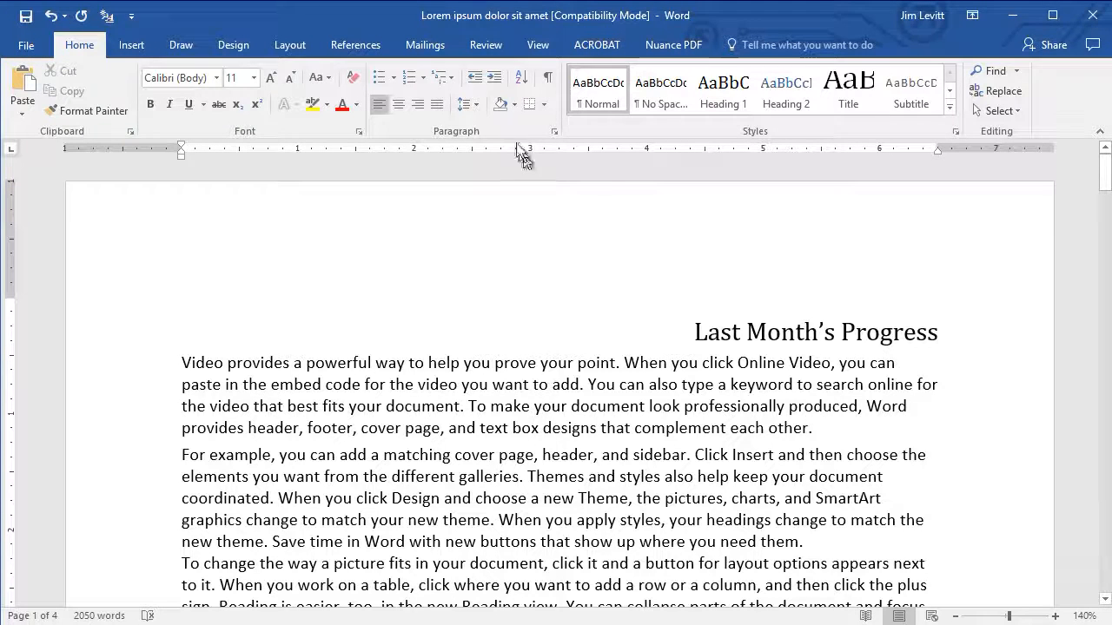
Try 1.15 line spacing on the first body paragraph and return it to 1.0
click(477, 104)
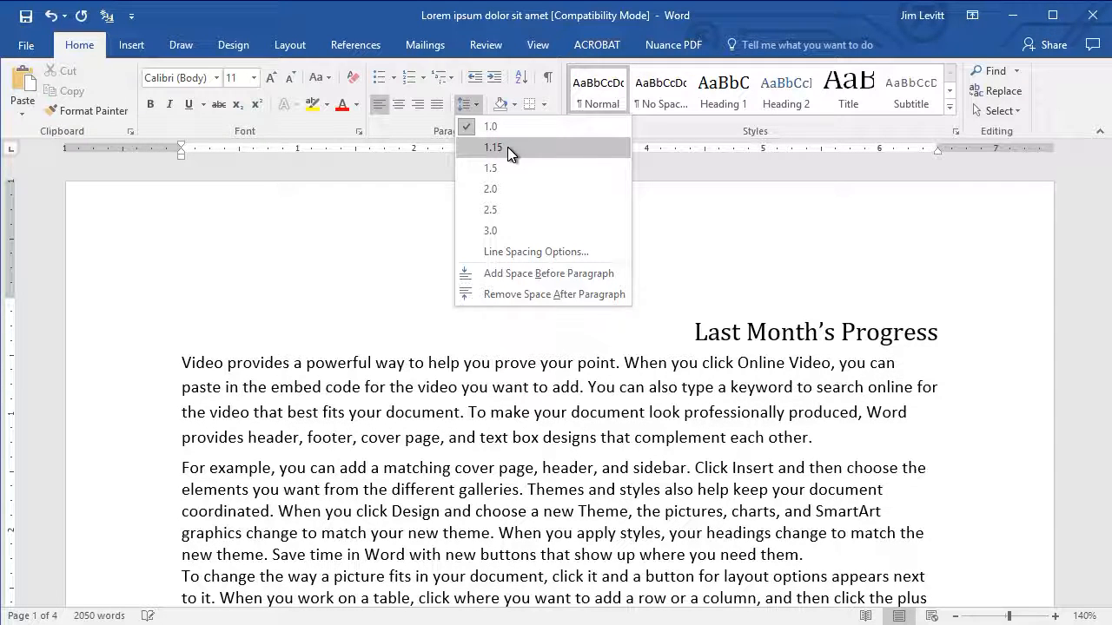
click(507, 147)
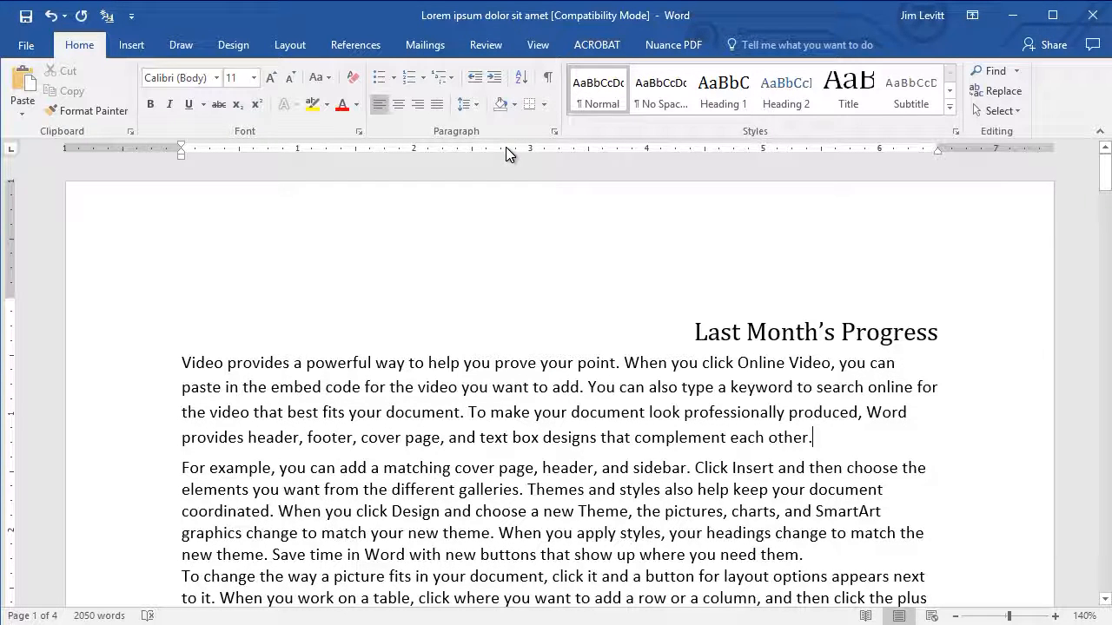
click(477, 105)
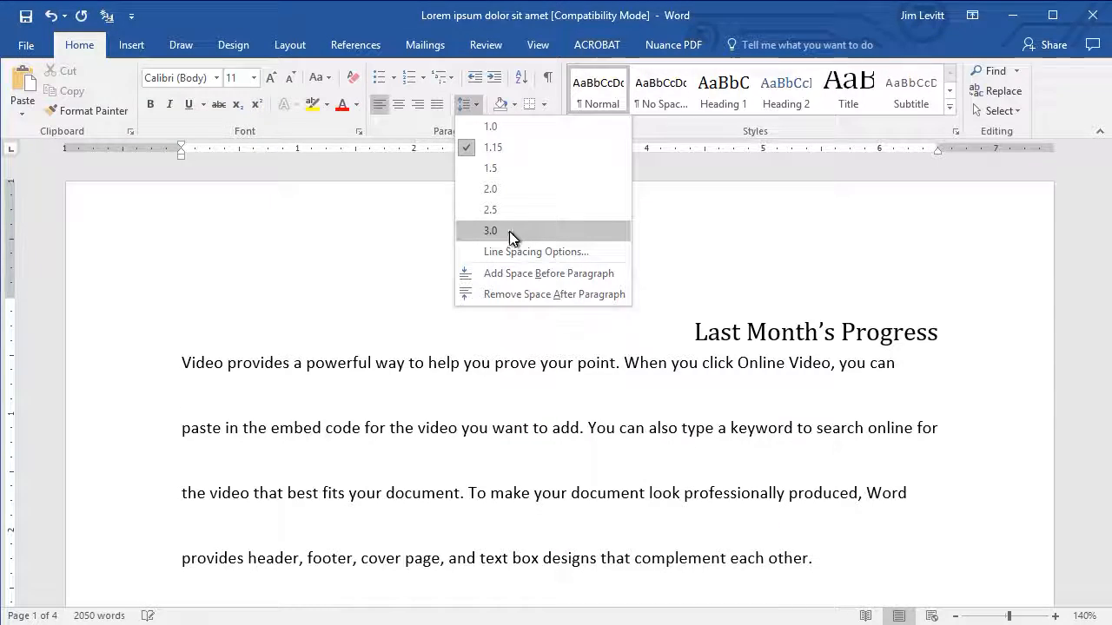
click(513, 127)
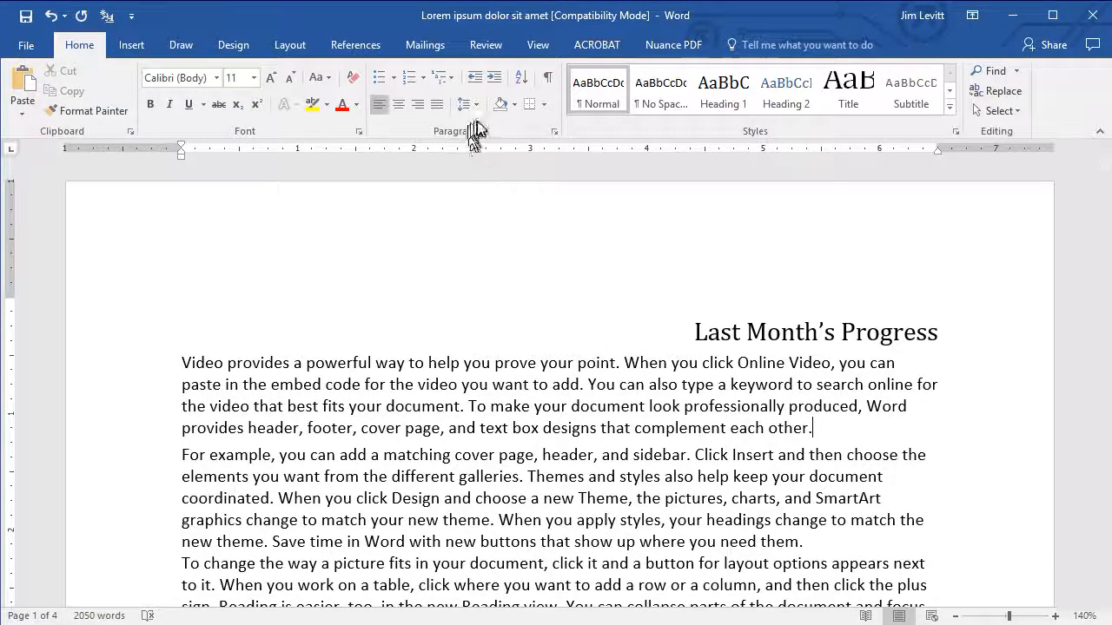
Set the first body paragraph's line spacing to a custom multiple of 1.08
click(477, 105)
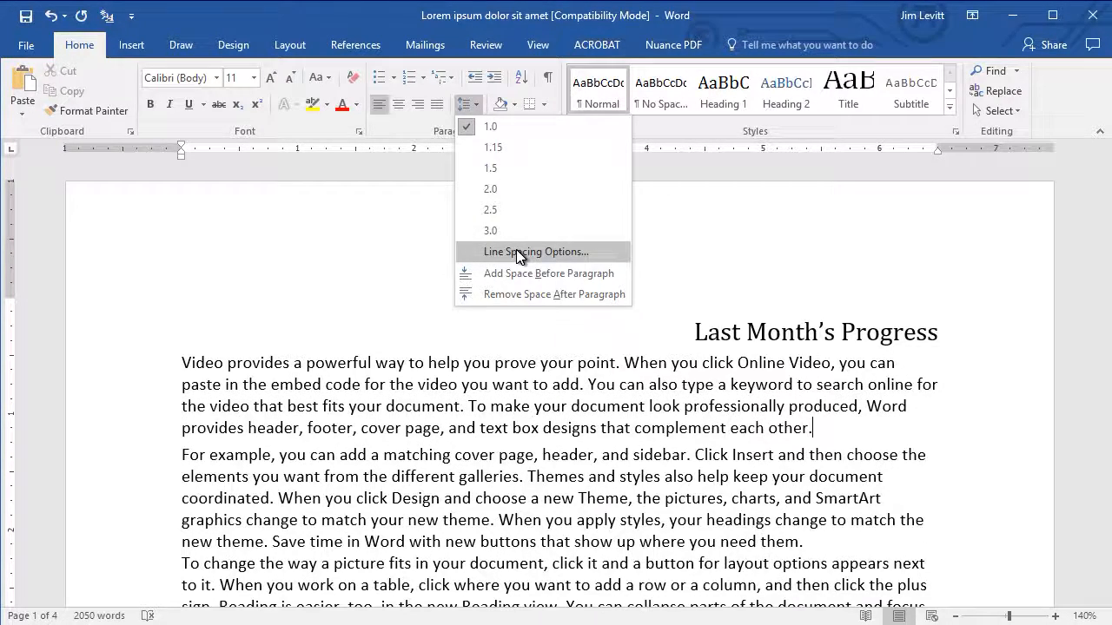
click(515, 250)
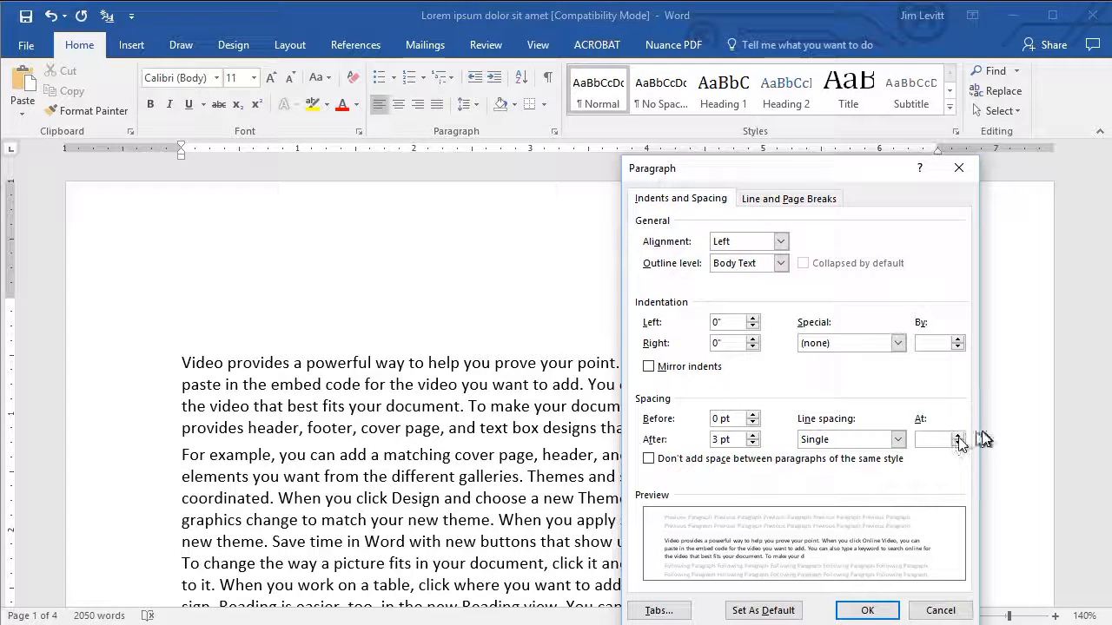
text(1.08)
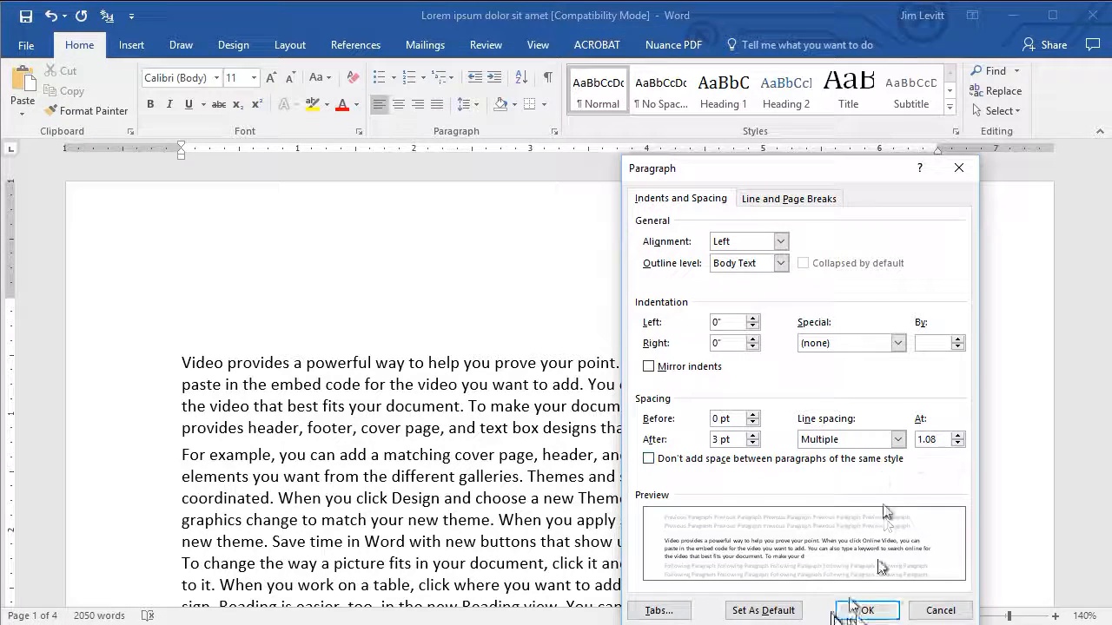
click(870, 610)
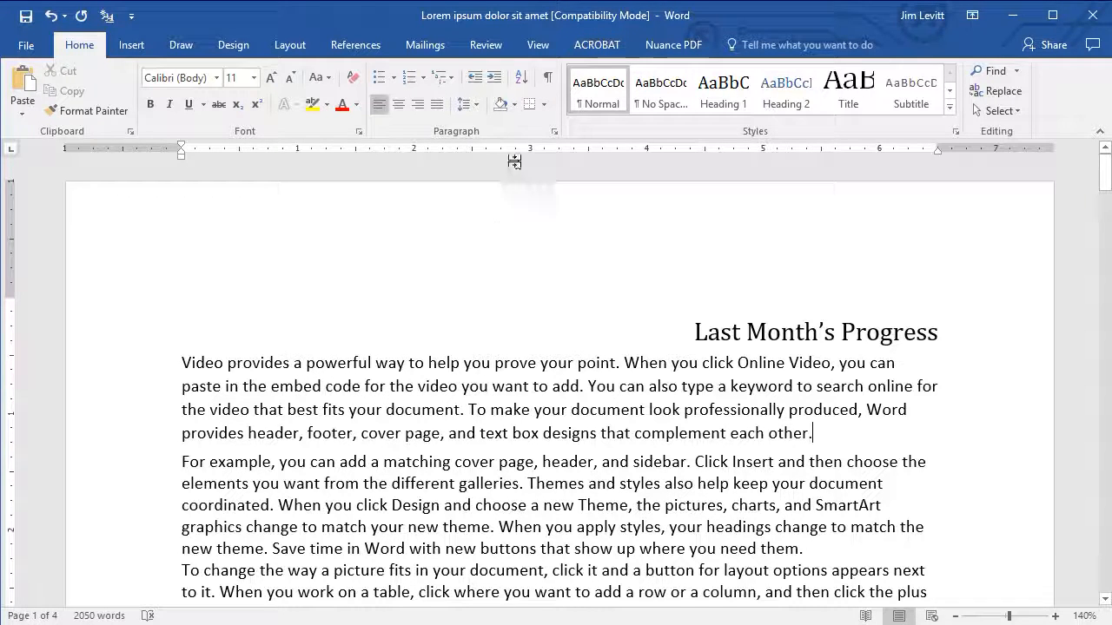
Review the first body paragraph's line spacing options and close them without changes
click(477, 105)
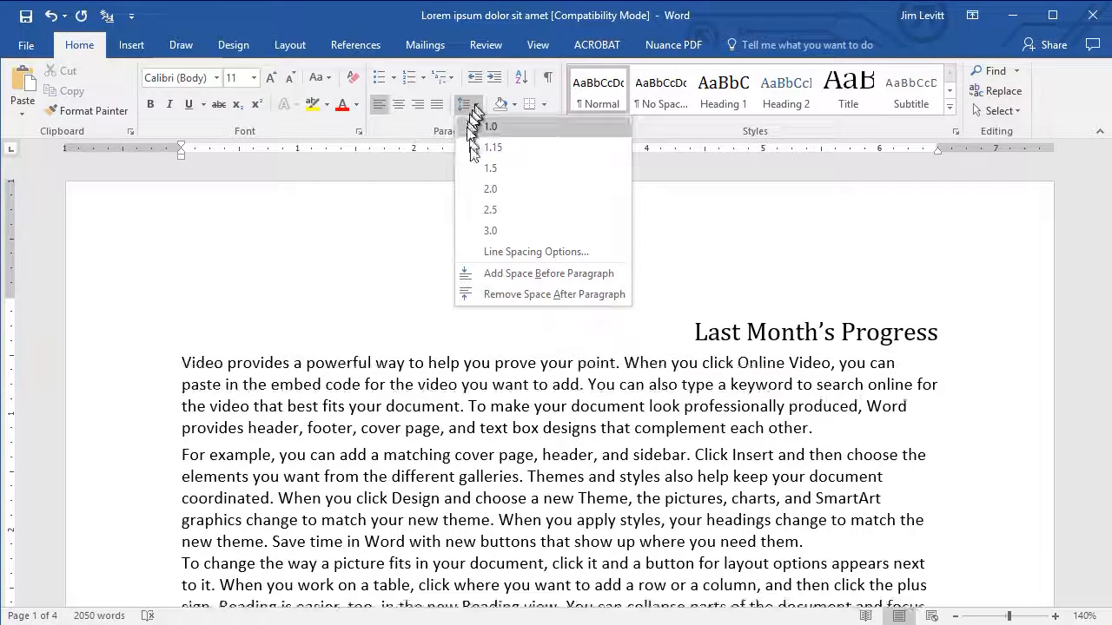
click(503, 253)
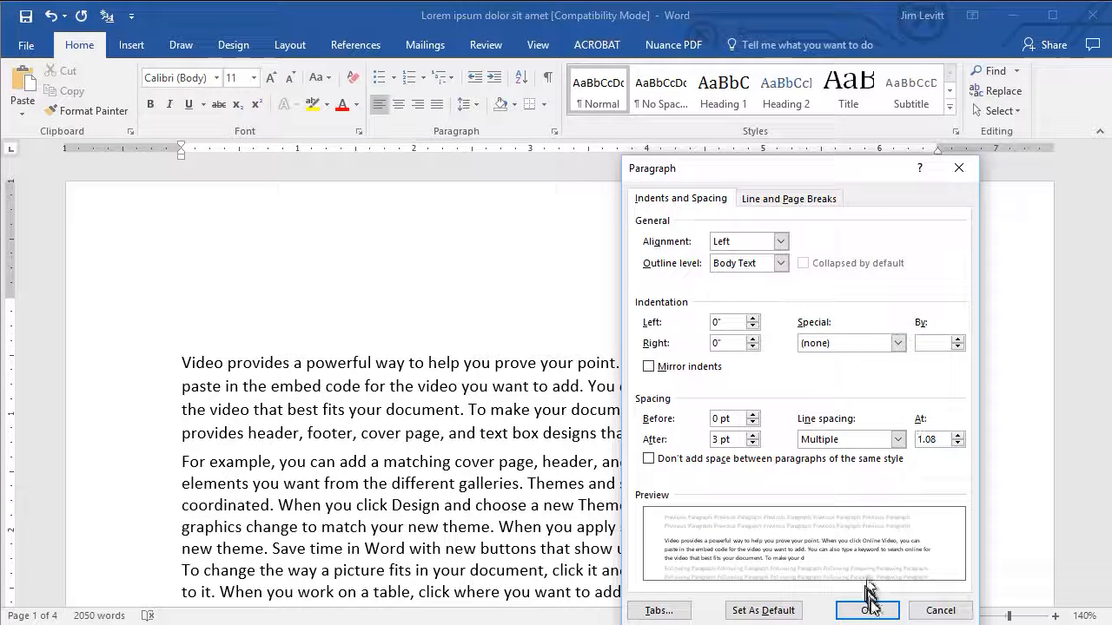
click(932, 612)
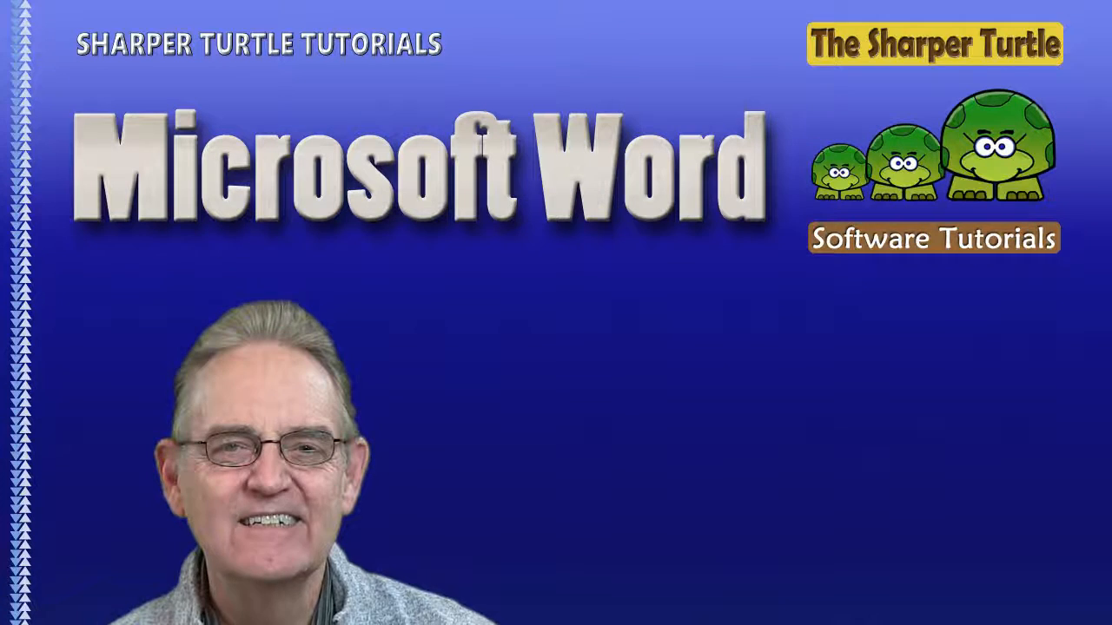